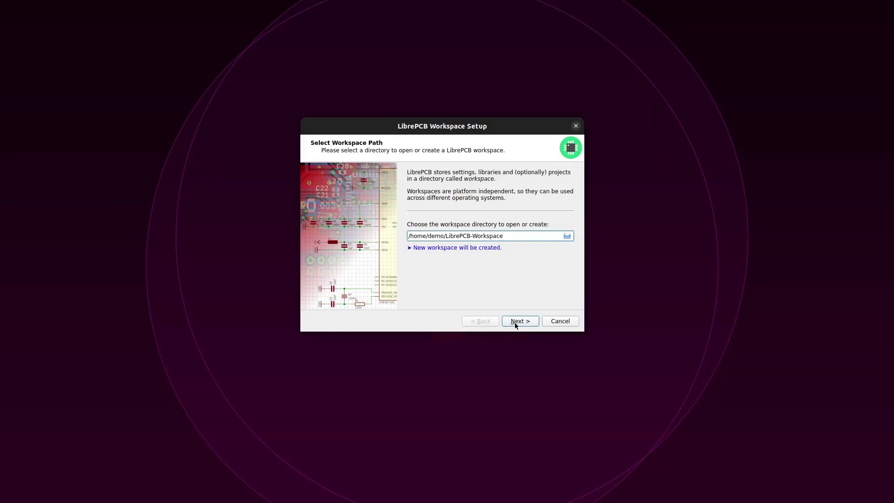
Create the workspace at /home/demo/LibrePCB-Workspace with system language, IEC 60617 as preferred norm and millimeters as length unit
left_click(515, 322)
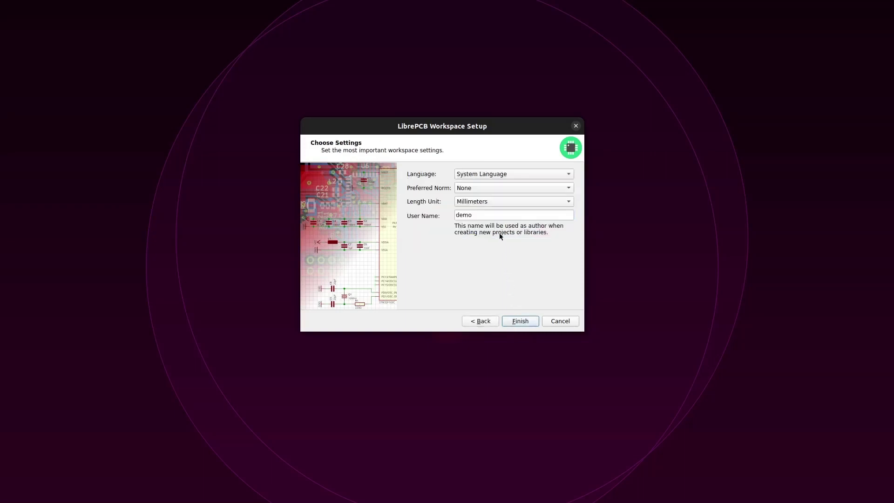
left_click(512, 178)
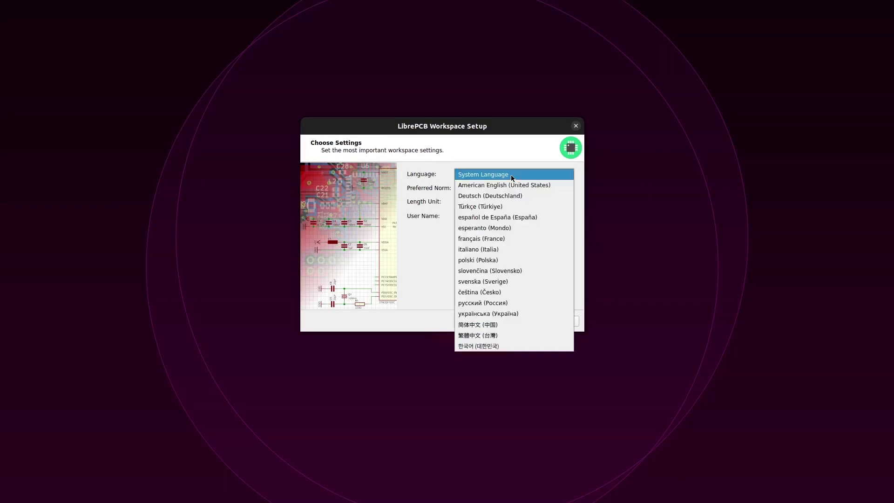
left_click(511, 176)
left_click(507, 188)
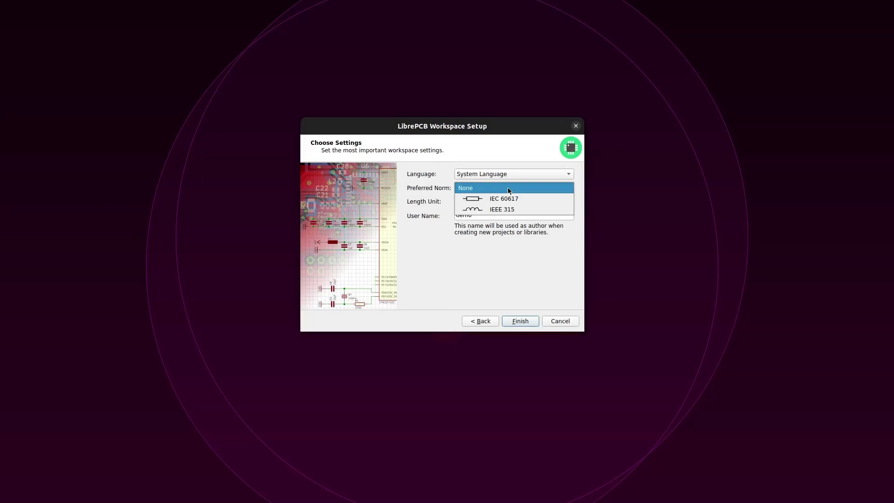
left_click(509, 198)
left_click(507, 200)
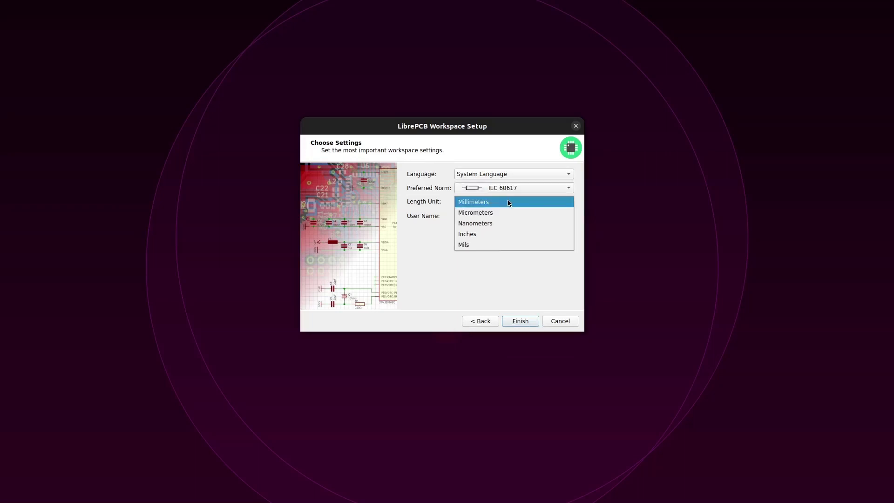
left_click(508, 202)
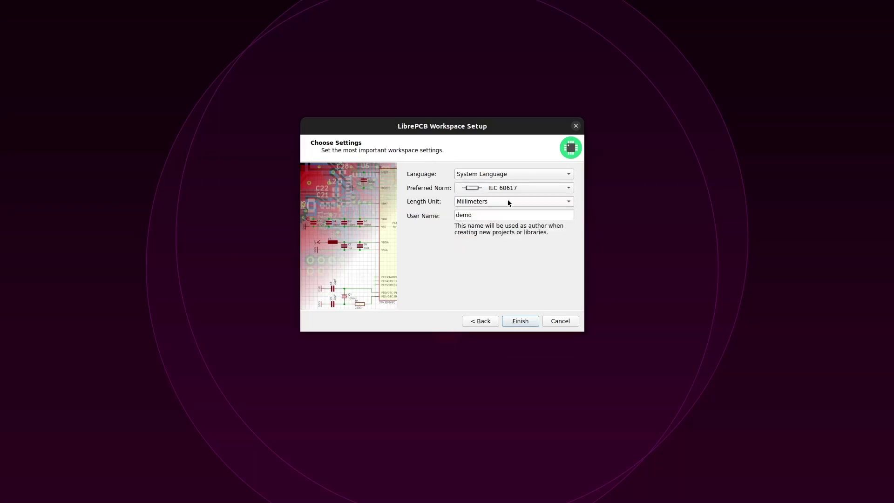
left_click_drag(487, 215, 452, 215)
left_click(518, 322)
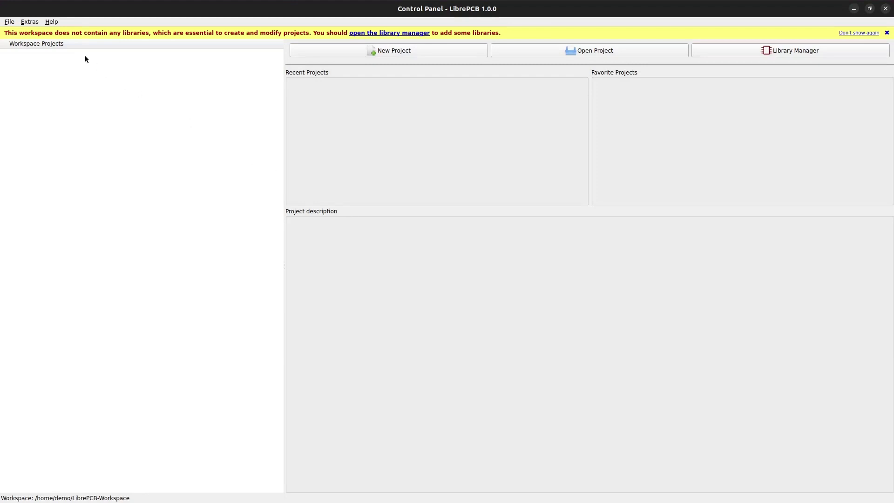
Review the workspace settings for appearance, library, external applications, keyboard shortcuts, themes and internet access
left_click(32, 23)
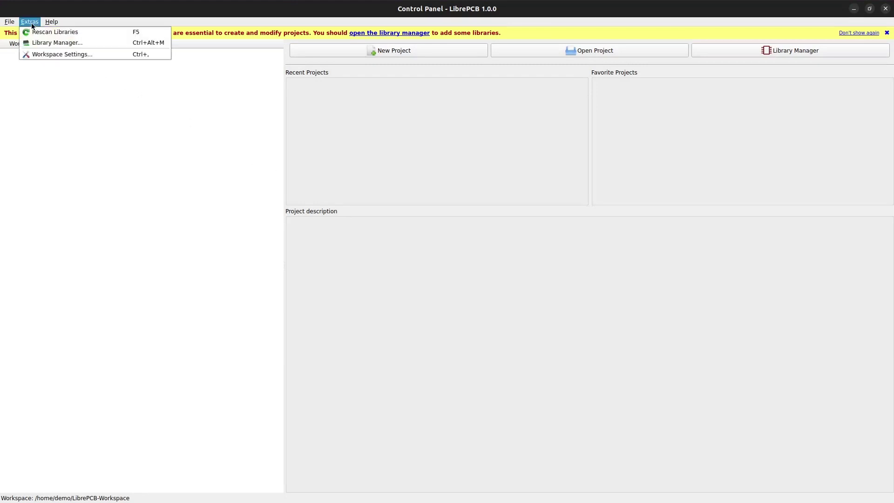
left_click(69, 56)
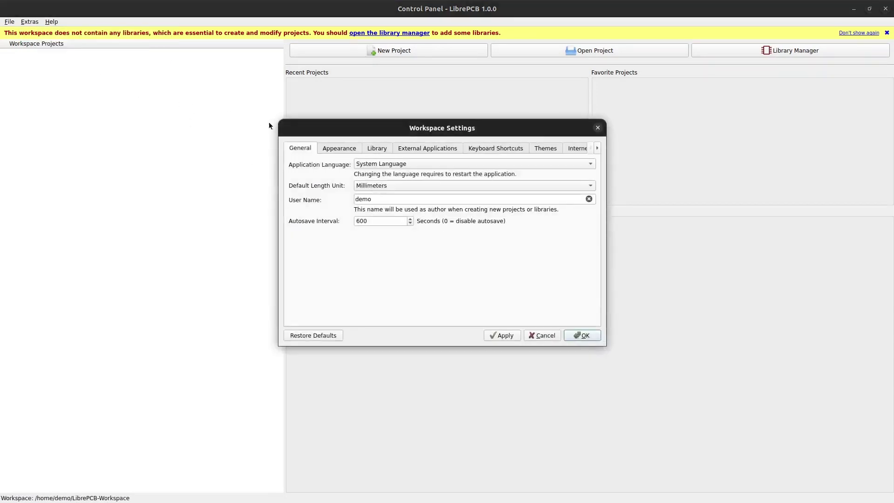
left_click(334, 148)
left_click(376, 149)
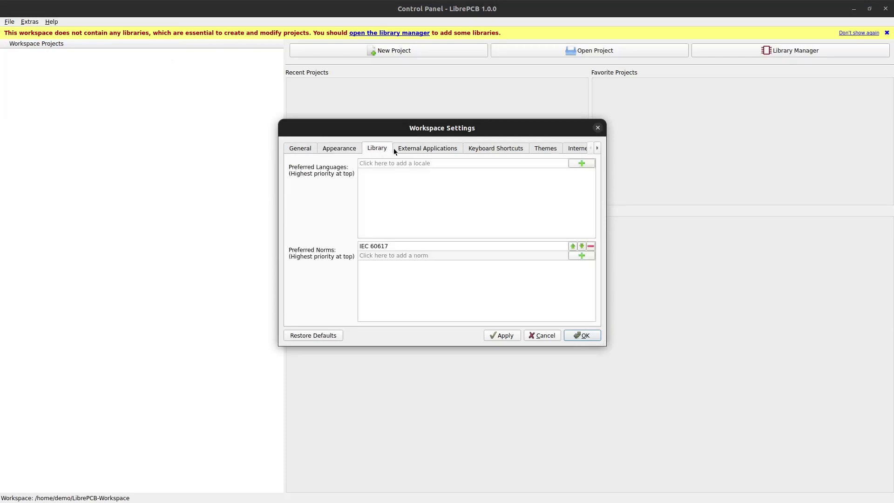
left_click(417, 150)
left_click(473, 148)
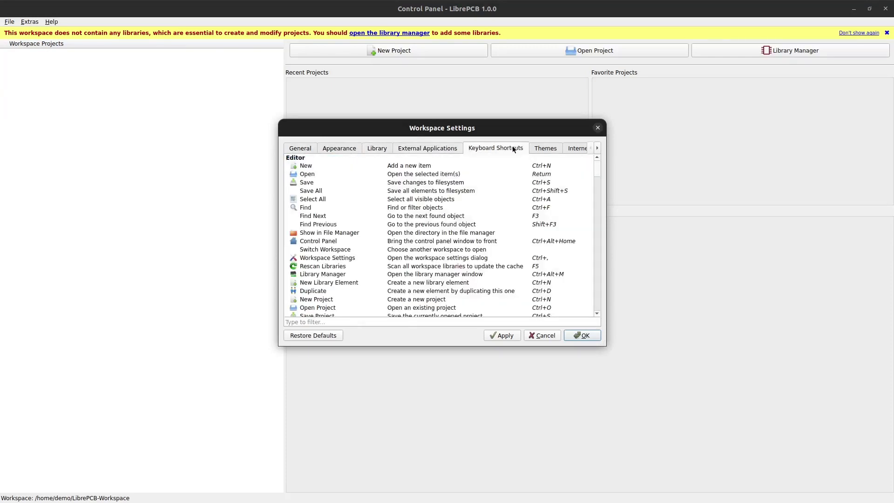
left_click(543, 148)
left_click(571, 149)
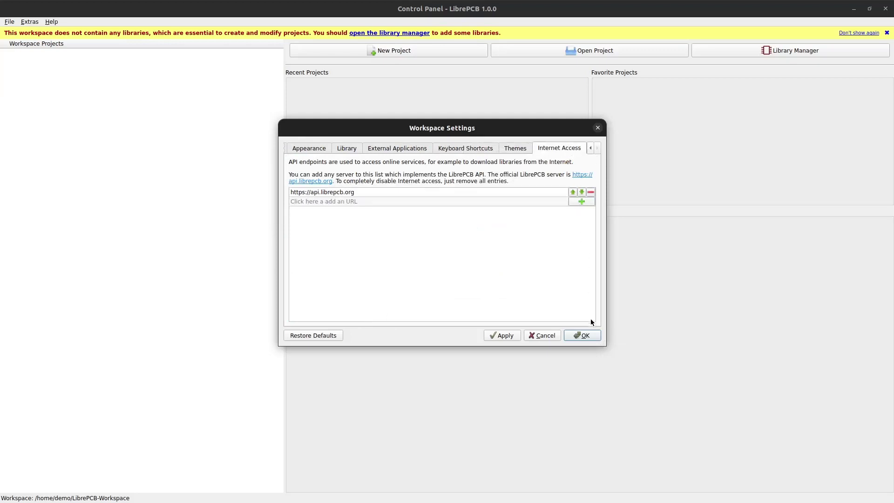
left_click(590, 335)
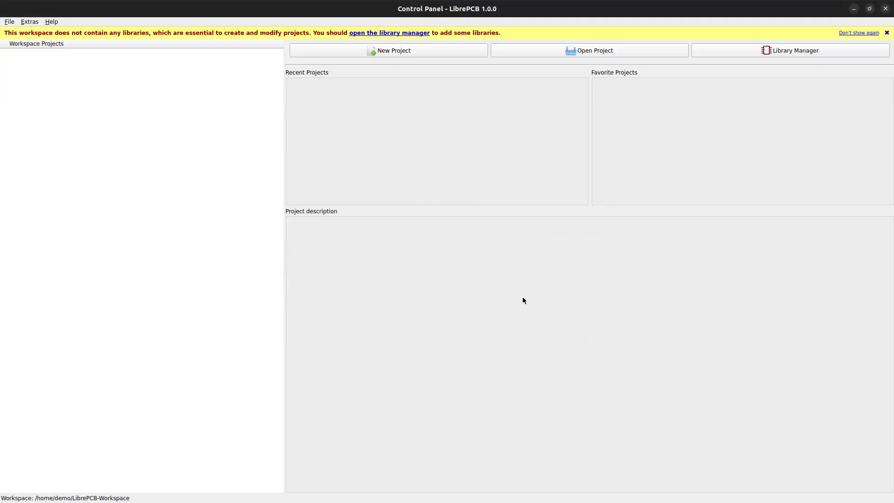
Open the keyboard shortcuts reference
left_click(52, 22)
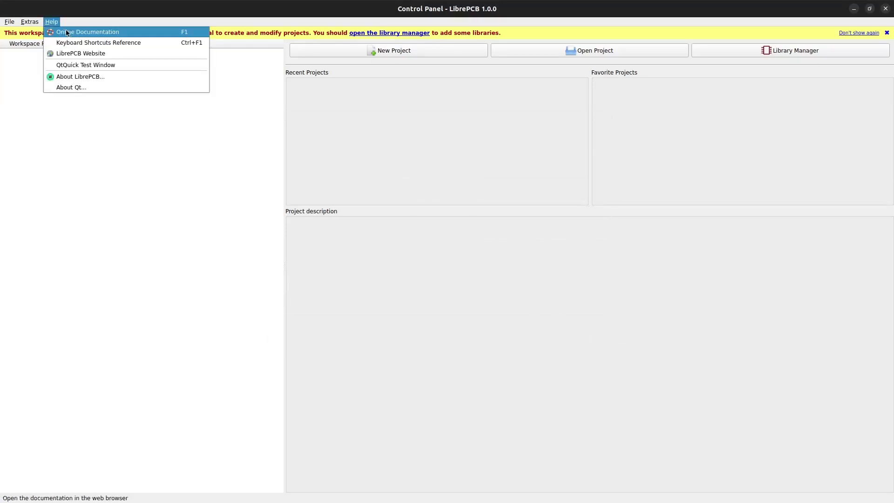
left_click(84, 44)
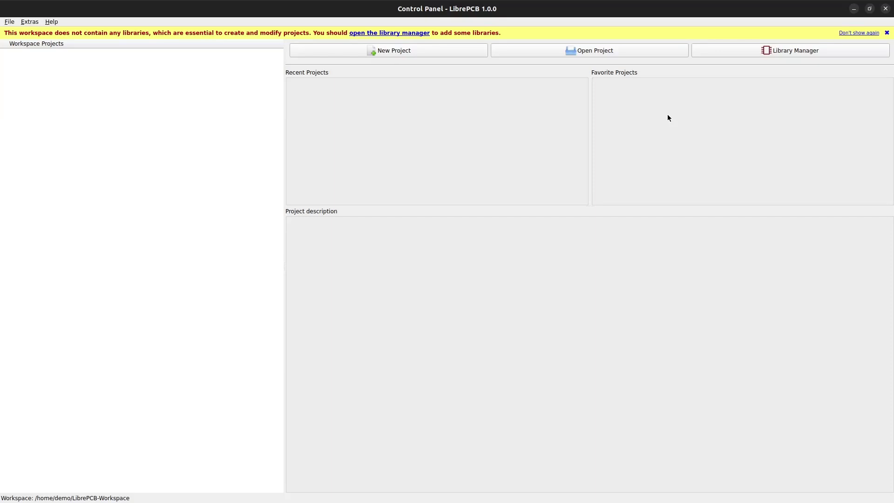
Browse the online libraries in the library manager, select all of them, and download and install the selection
left_click(710, 51)
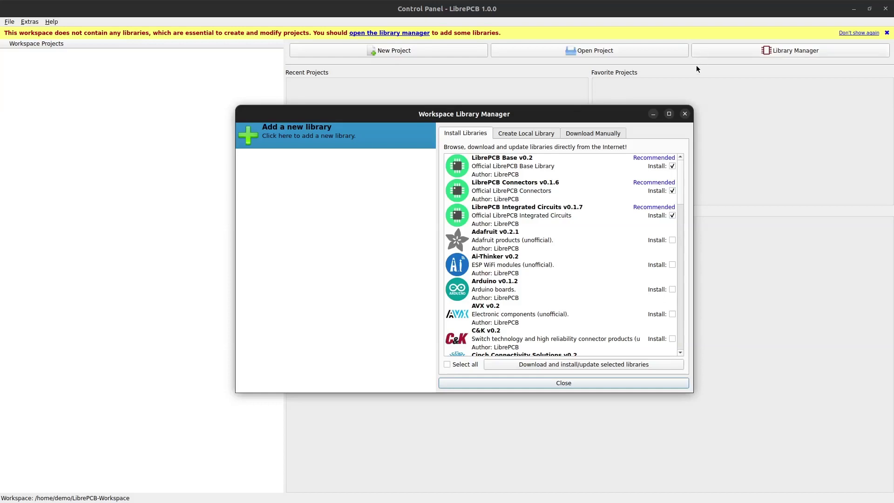
left_click(607, 166)
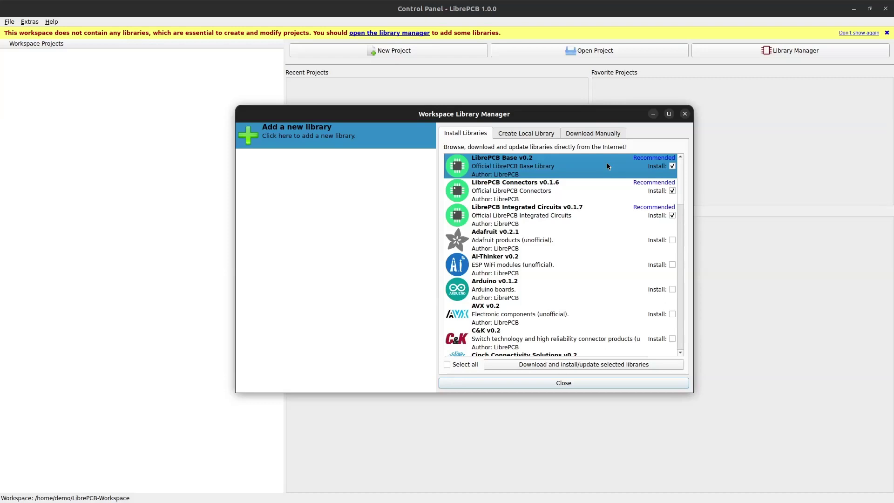
left_click(600, 193)
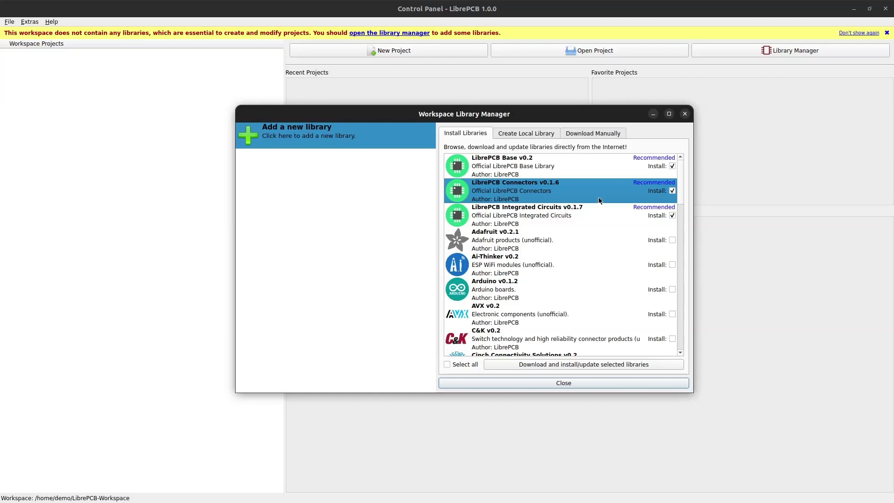
left_click(598, 215)
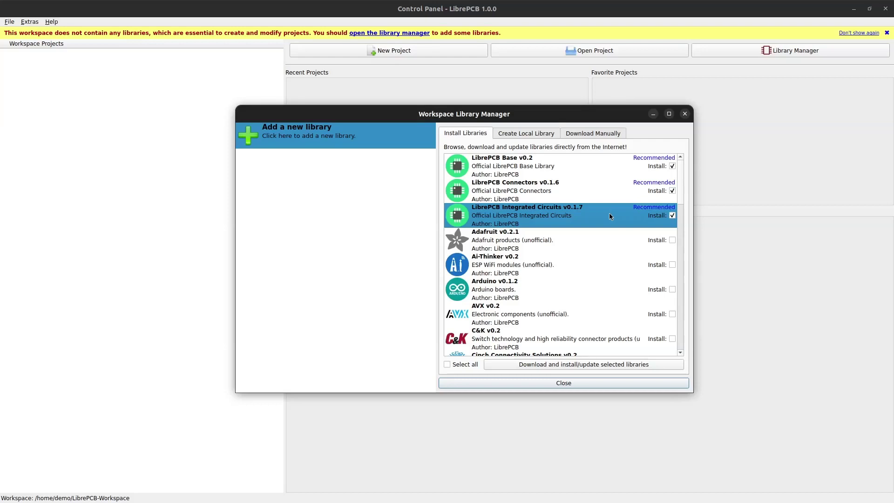
scroll(678, 200, "down", 10)
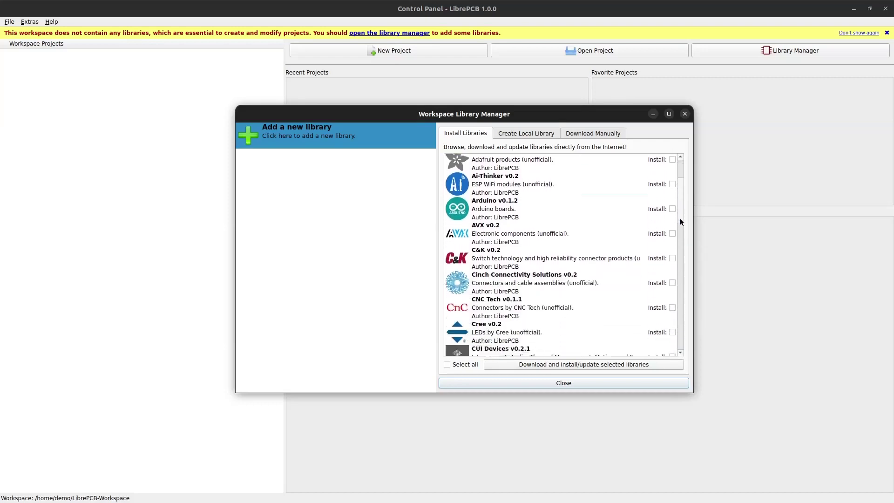
scroll(676, 270, "down", 15)
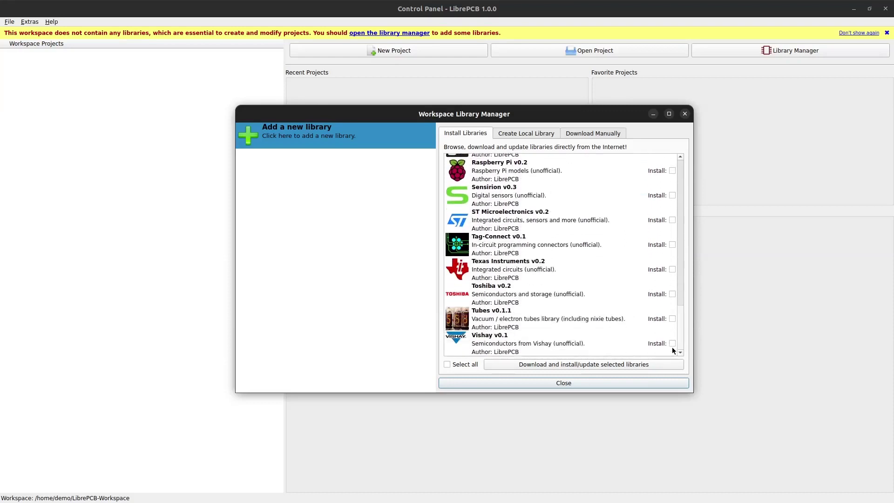
left_click(620, 223)
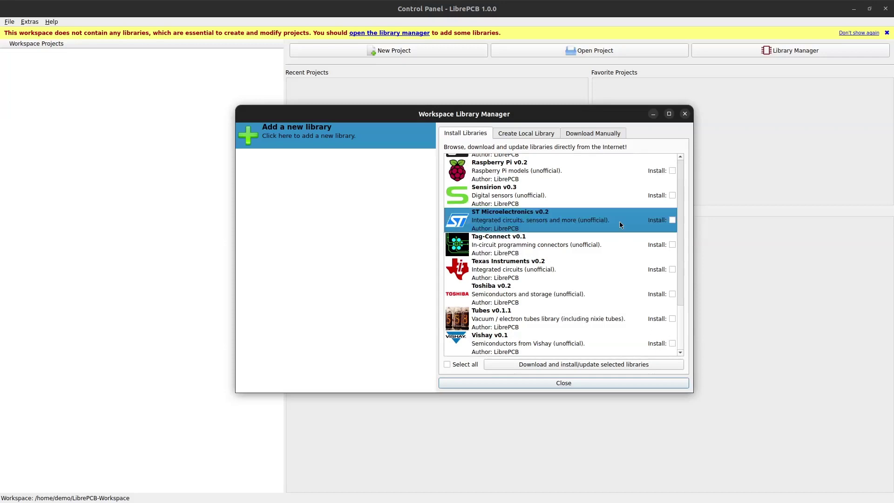
left_click(672, 221)
left_click(464, 366)
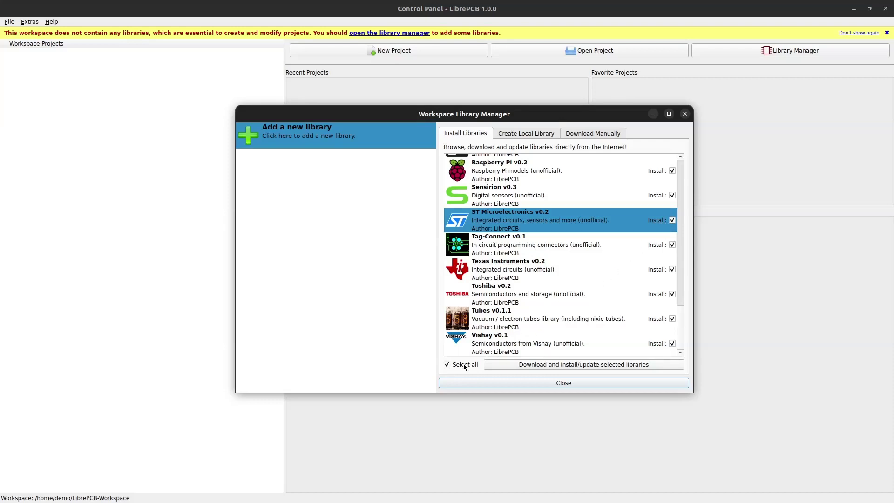
left_click(493, 366)
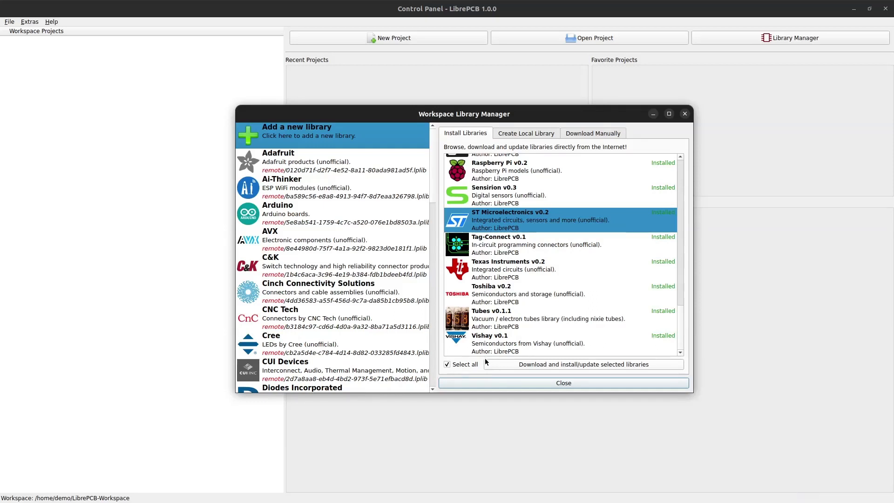
Remove the installed Adafruit library from the workspace
left_click(352, 171)
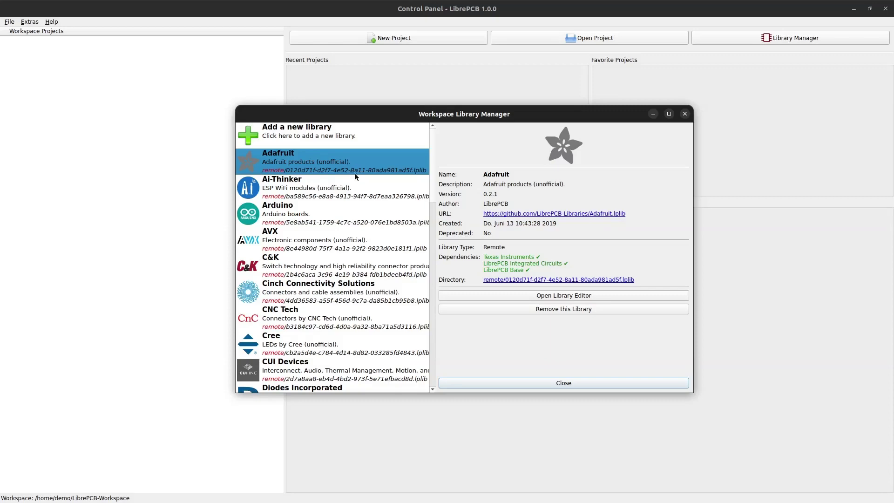
left_click(445, 307)
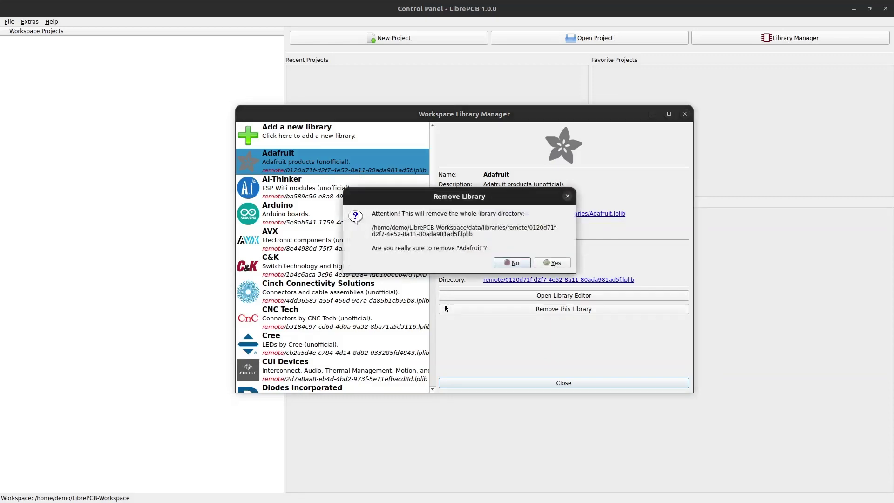
left_click(538, 263)
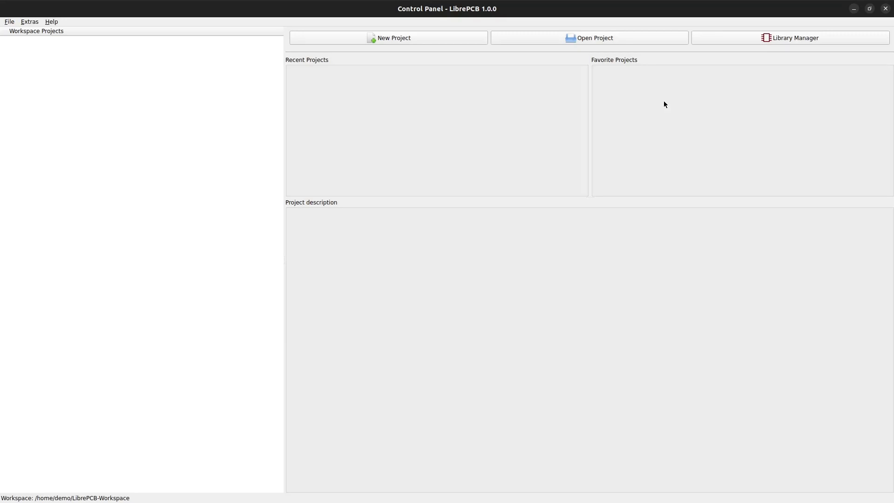
Create a local library with the default name My Library, version 0.1 and directory My_Library.lplib, leaving description and URL empty
left_click(706, 41)
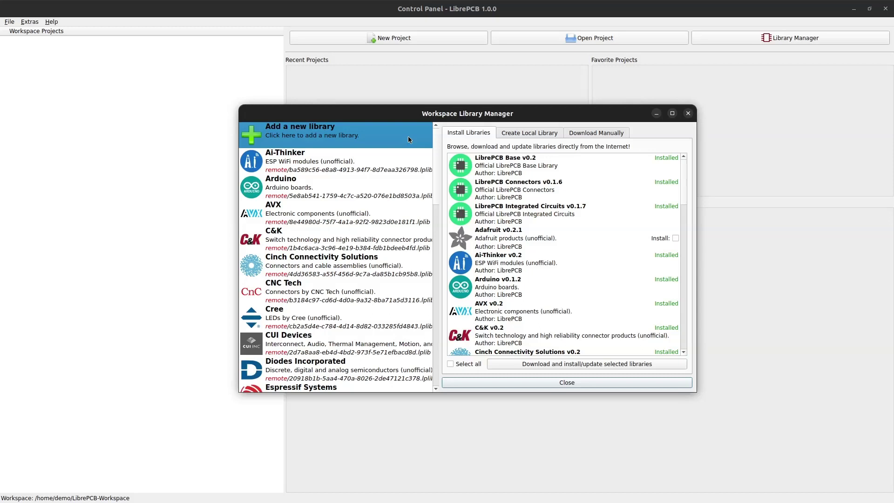
left_click(529, 134)
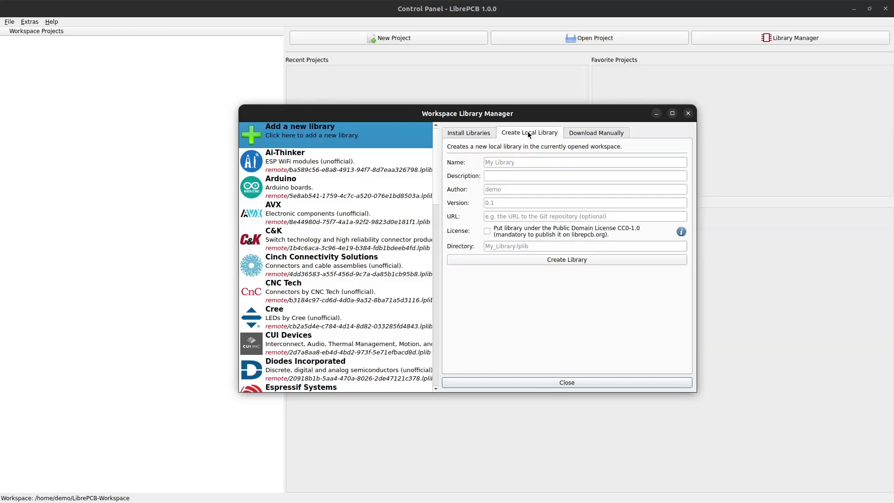
left_click(527, 163)
left_click(528, 176)
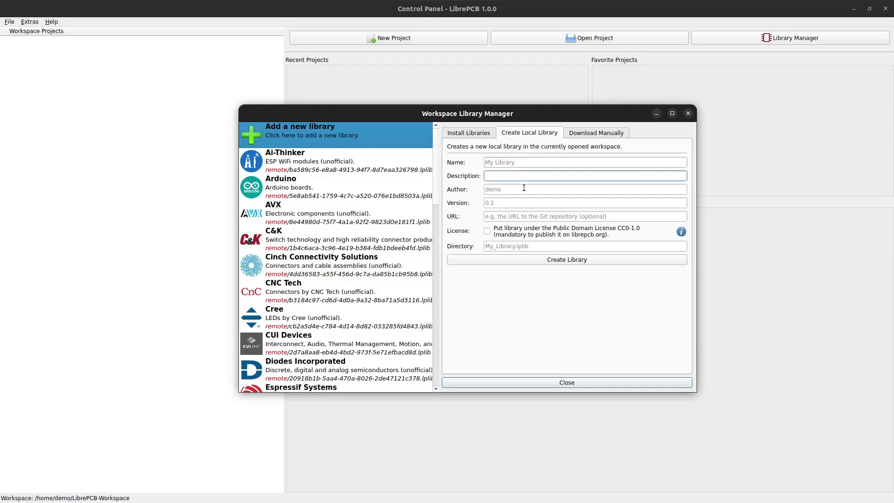
left_click(524, 188)
left_click(519, 202)
left_click(514, 216)
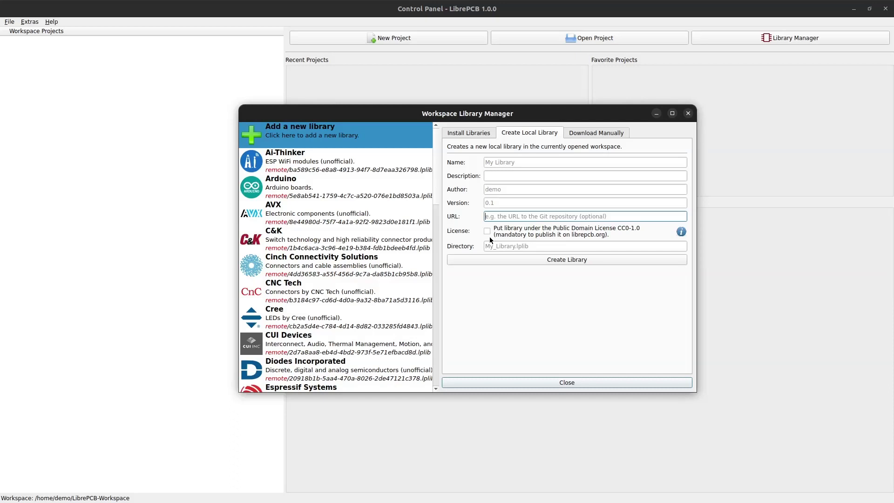
left_click(491, 260)
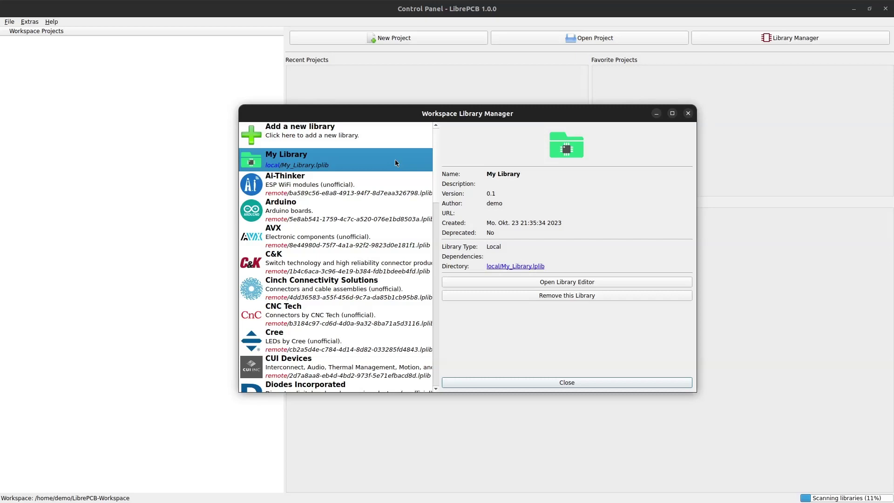
Manually download the zipped library from coredump-ch/coredump.lplib/archive/refs/heads/master.zip into the local directory coredump.lplib
left_click(388, 133)
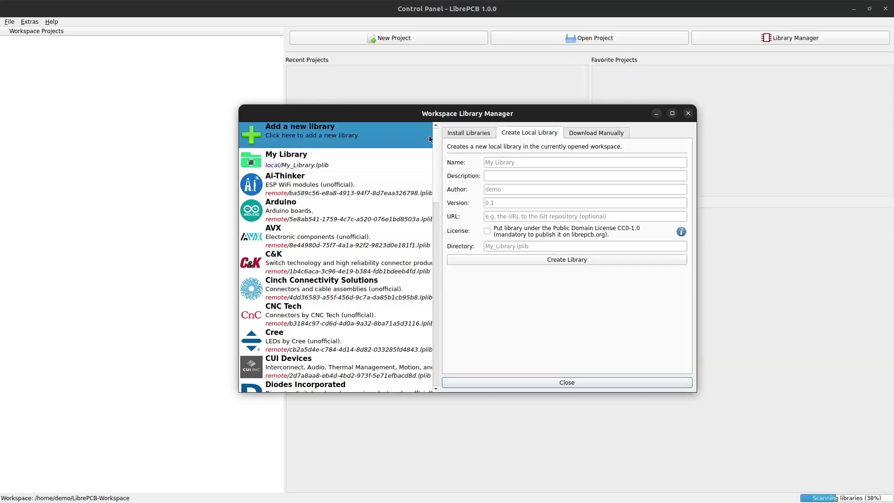
left_click(594, 132)
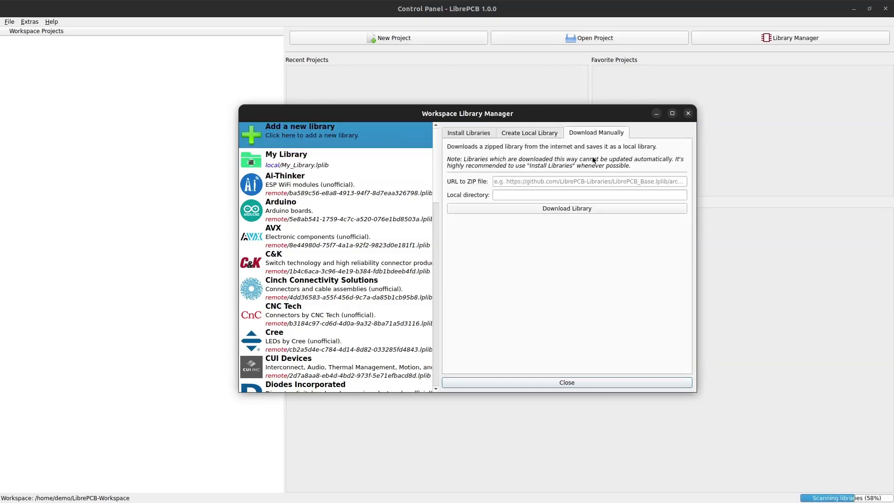
left_click(591, 182)
key("ctrl+v")
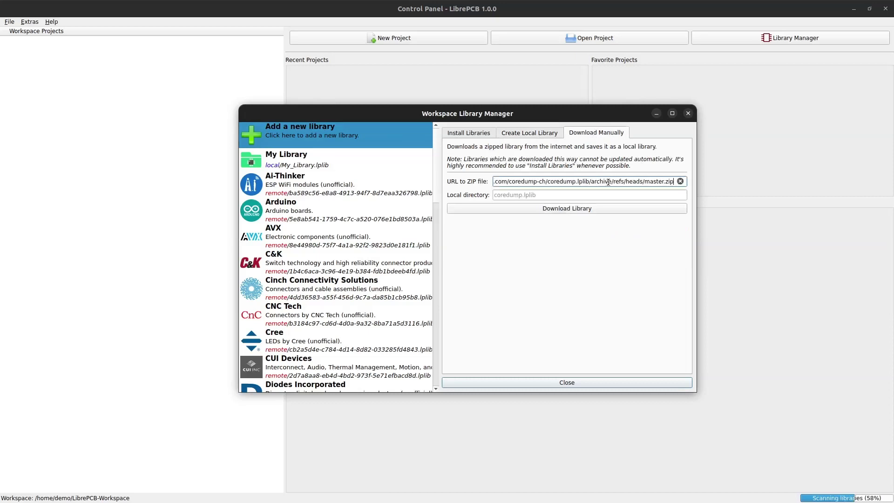
left_click_drag(664, 182, 676, 182)
left_click(637, 208)
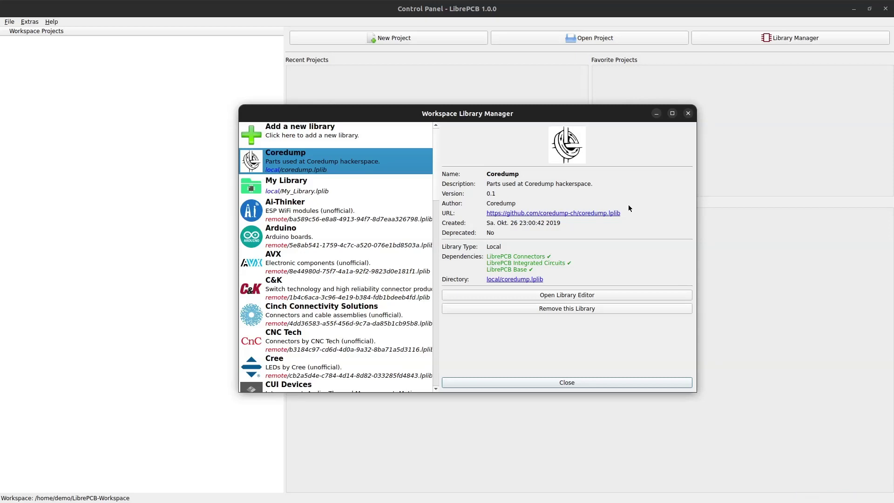
Open the local My Library in the library editor, close it, and open one of the remote libraries from the library list
double_click(405, 187)
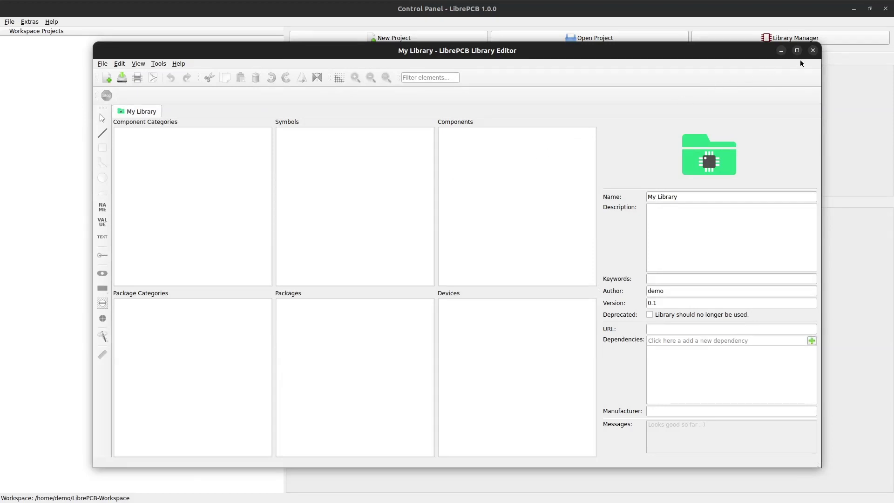
left_click(813, 50)
left_click_drag(438, 171, 431, 273)
left_click(347, 218)
double_click(347, 218)
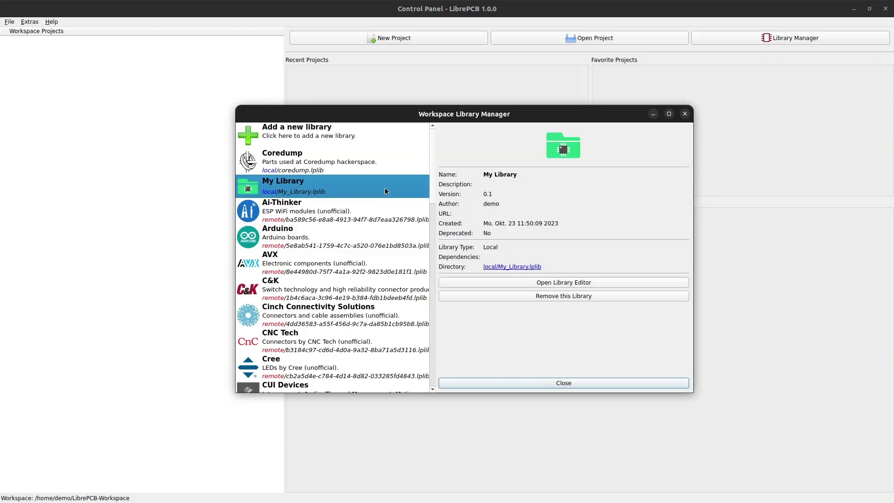
Copy the directory location of My Library and change to that My_Library.lplib directory in a new terminal
right_click(493, 269)
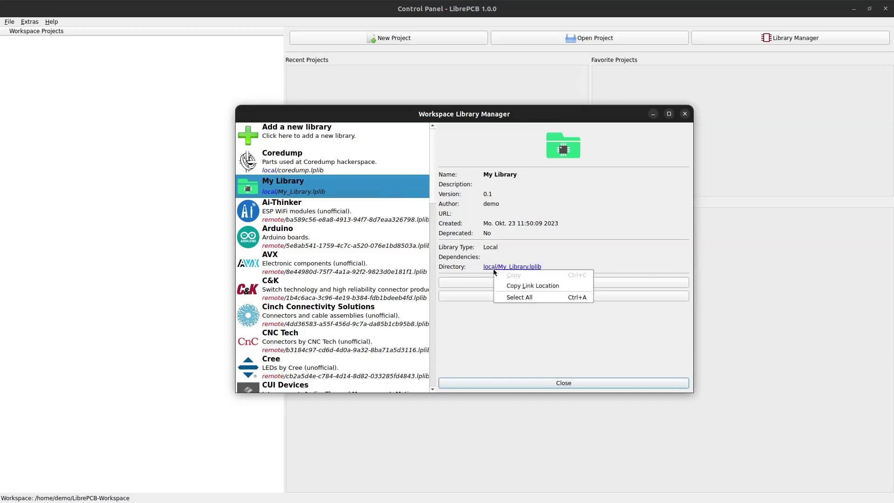
left_click(565, 286)
key("ctrl+alt+t")
type("cd")
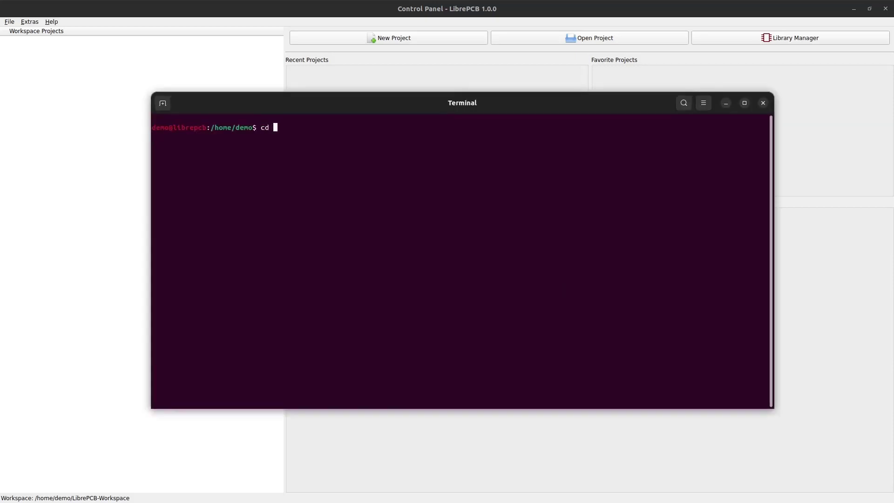
key("ctrl+shift+v")
key("Return")
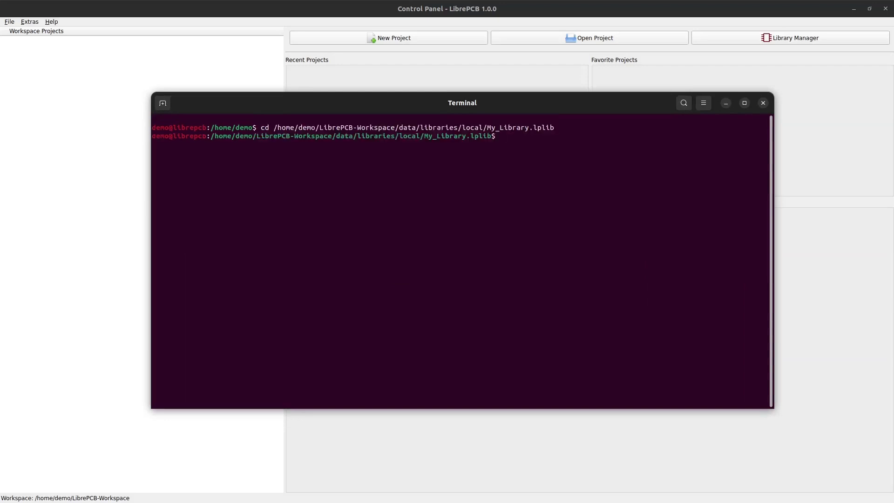
Initialize a Git repository in the library directory and commit all its files with the message "Initial commit"
type("git init")
key("Return")
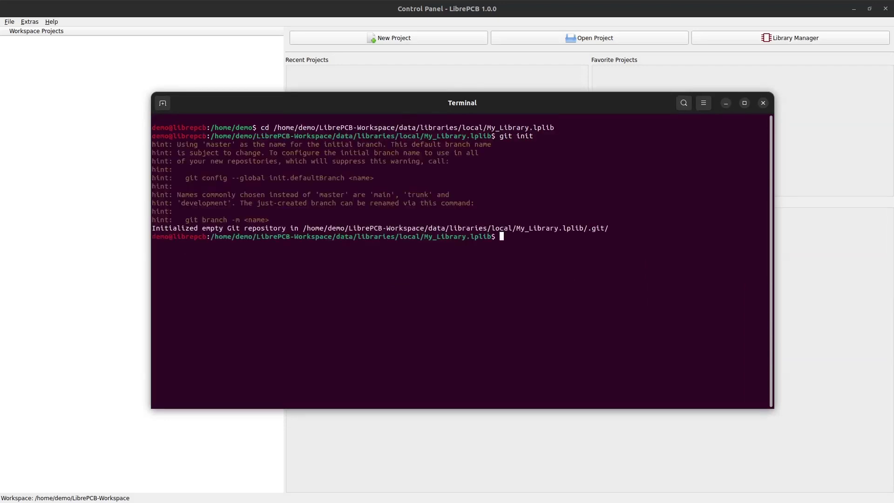
type("git add --all")
key("Return")
type("git commit -m")
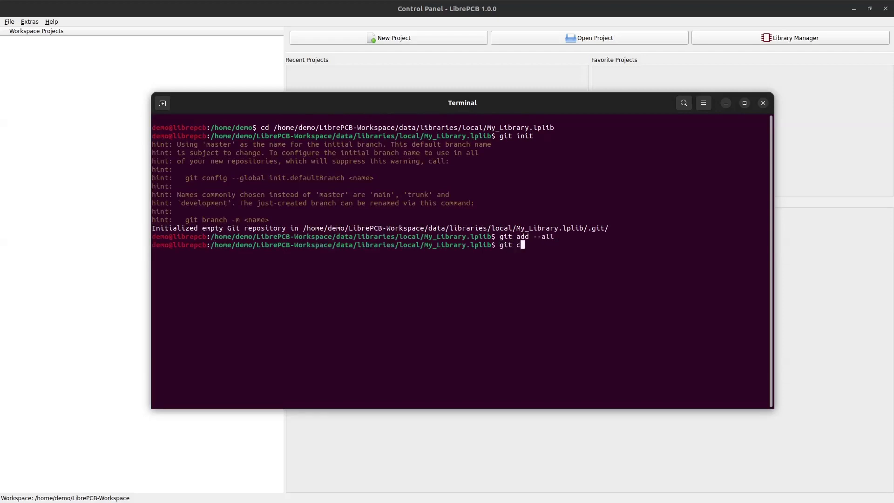
type(" \"Initial commit\"")
key("Return")
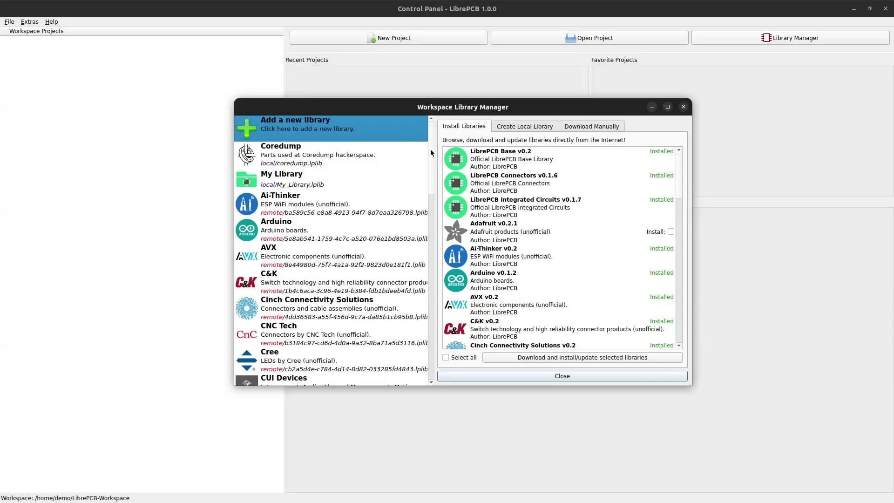
Remove the remote LibrePCB Base library from the workspace and close the library manager
left_click_drag(430, 149, 430, 247)
left_click(401, 263)
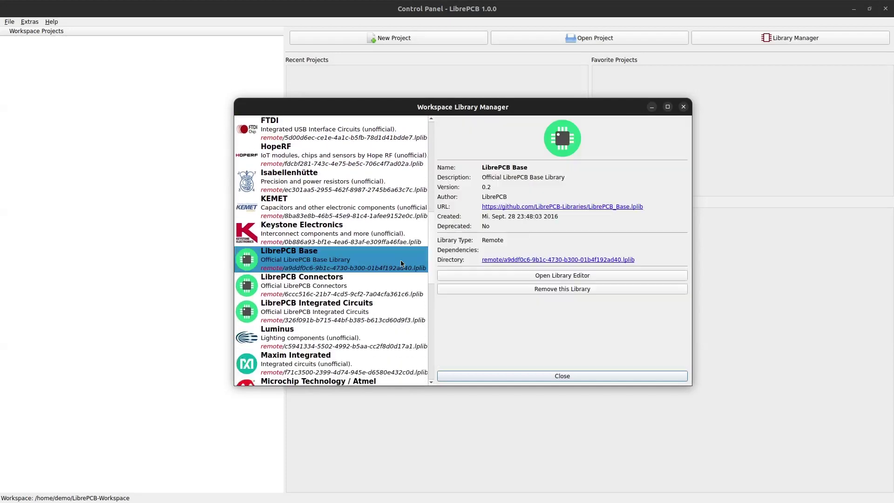
left_click(467, 289)
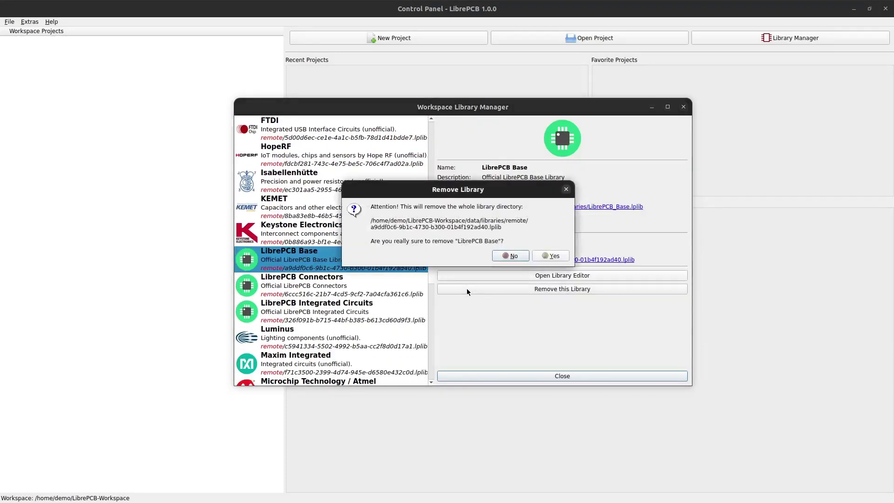
left_click(540, 257)
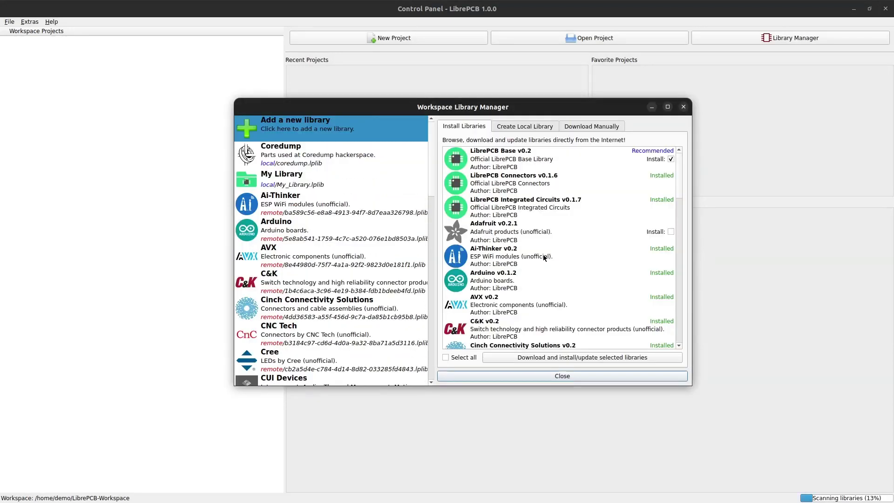
left_click(549, 375)
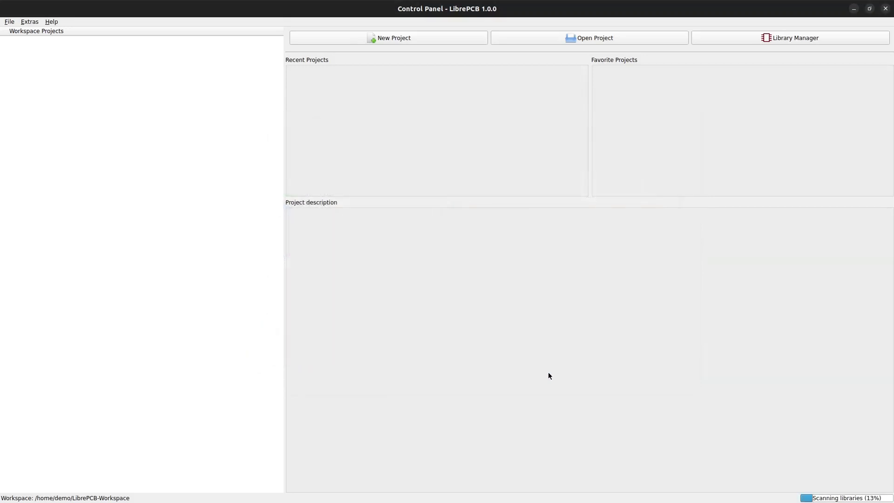
Open a new terminal in the workspace and change to the data/libraries/local/ directory
key("ctrl+alt+t")
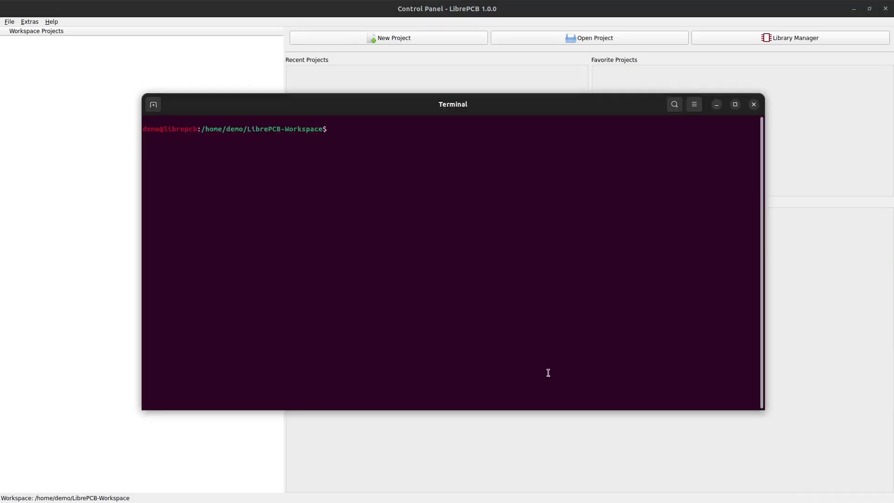
type("cd data/")
type("li")
key("Tab")
type("lo")
key("Tab")
key("Return")
type("git clone")
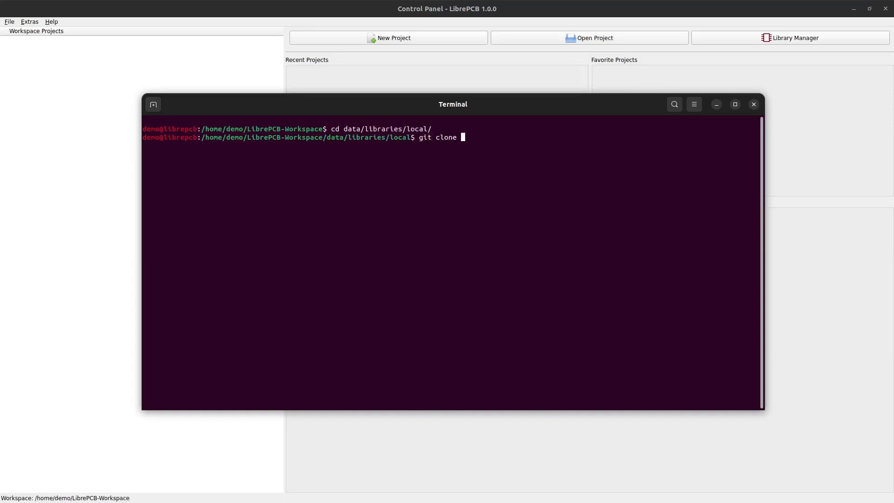
key("ctrl+shift+v")
key("Return")
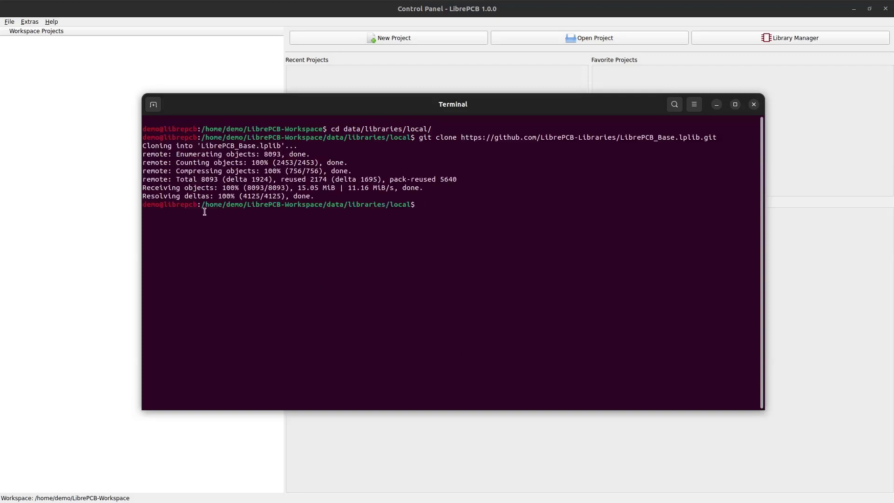
Switch back to LibrePCB, rescan the workspace libraries, and show the details of the local LibrePCB Base library in the library manager
left_click(30, 22)
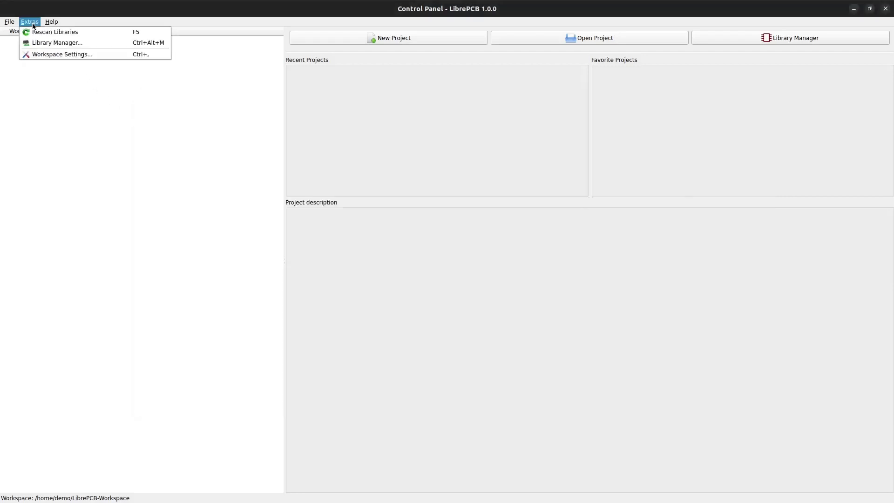
left_click(94, 32)
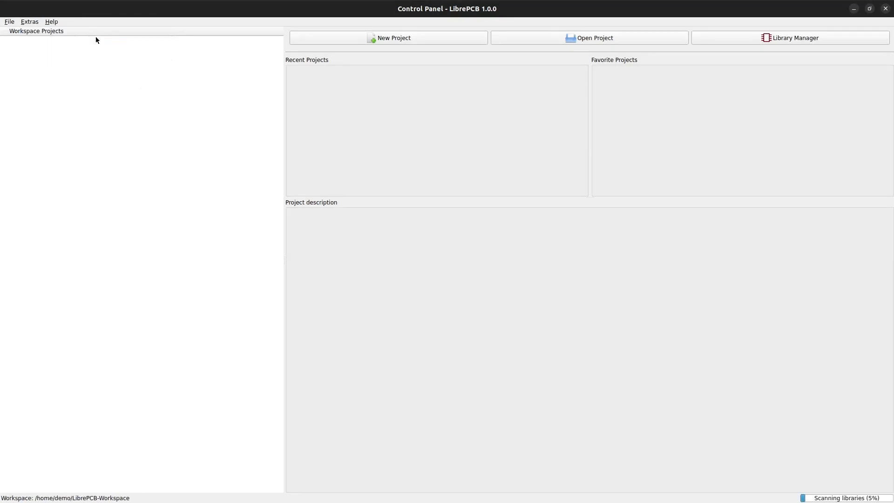
left_click(719, 35)
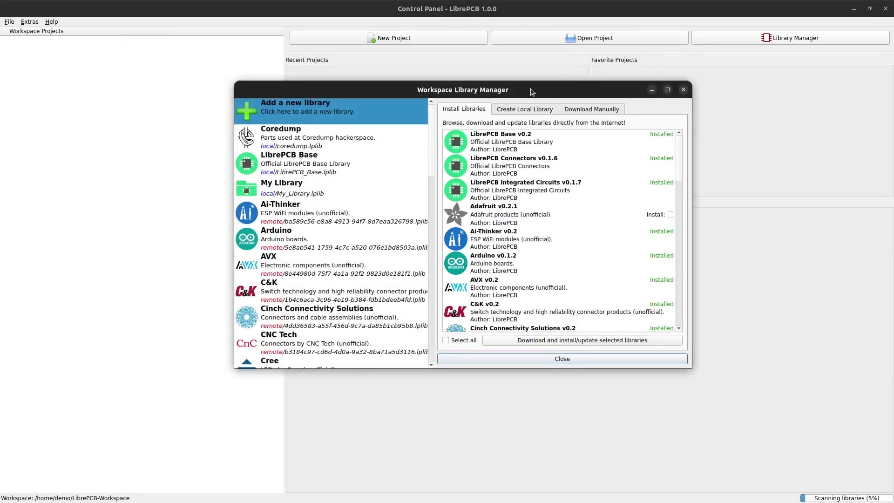
left_click(361, 163)
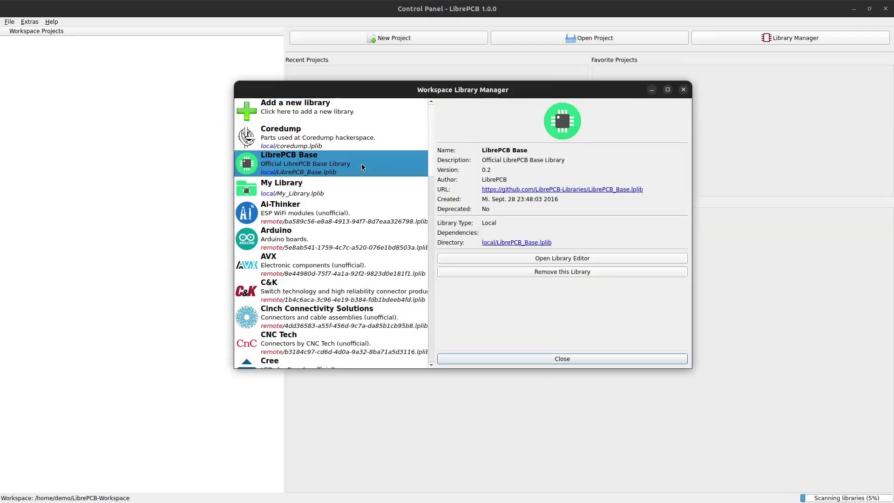